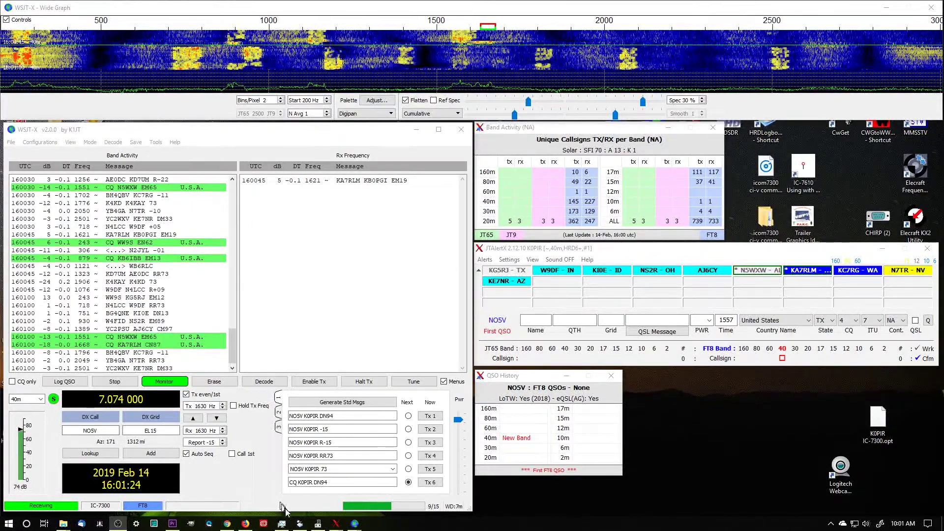
# Bring up the HRD Logbook window to look at it, and minimize it again.
pyautogui.click(301, 524)
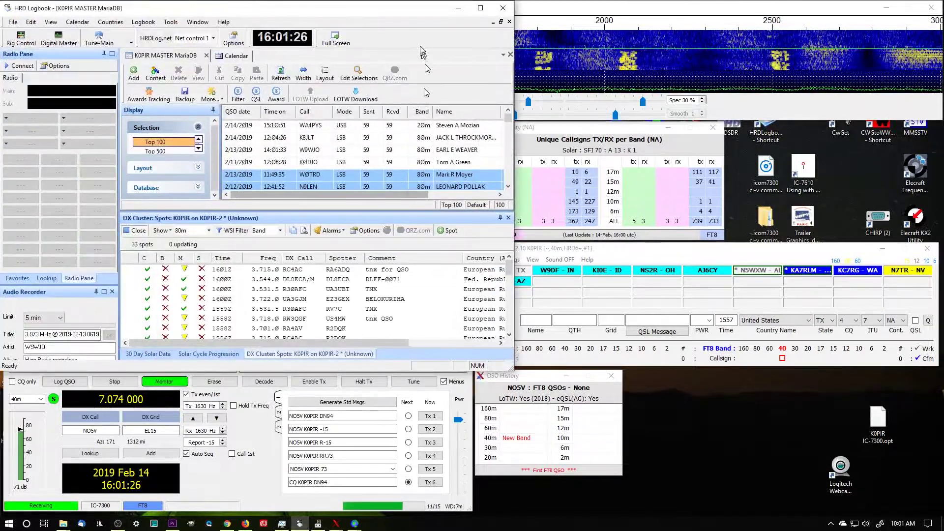
pyautogui.click(459, 8)
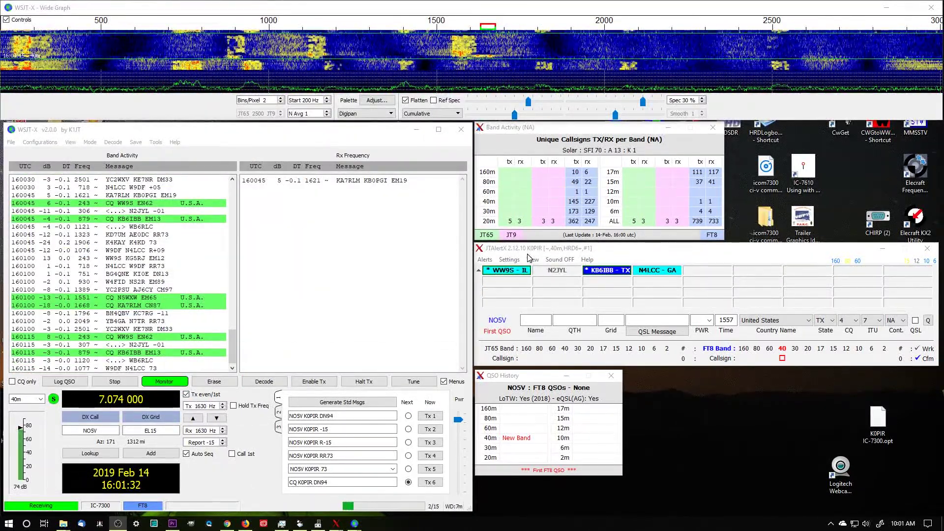
# Review the radio and audio settings of the active IC-7300 configuration in WSJT-X, and close the settings.
pyautogui.click(12, 144)
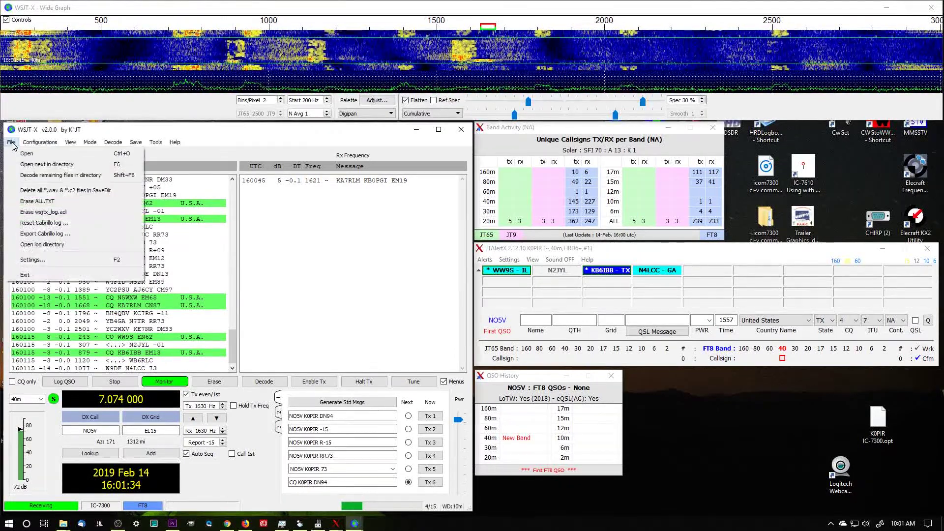
pyautogui.click(40, 261)
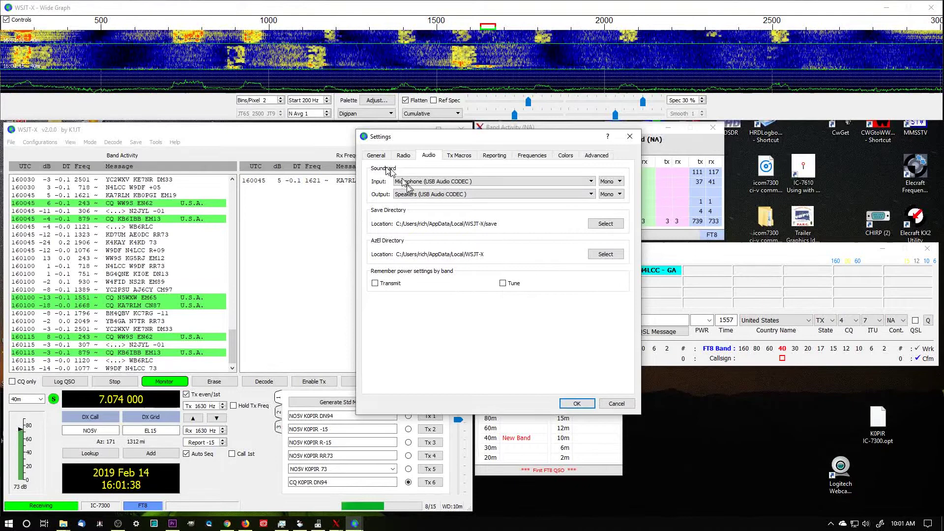
pyautogui.click(402, 157)
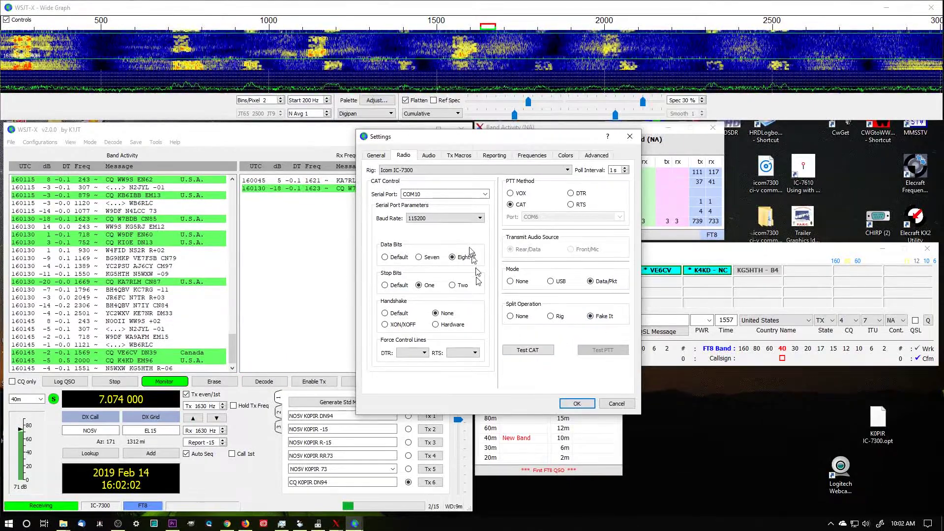
pyautogui.click(430, 156)
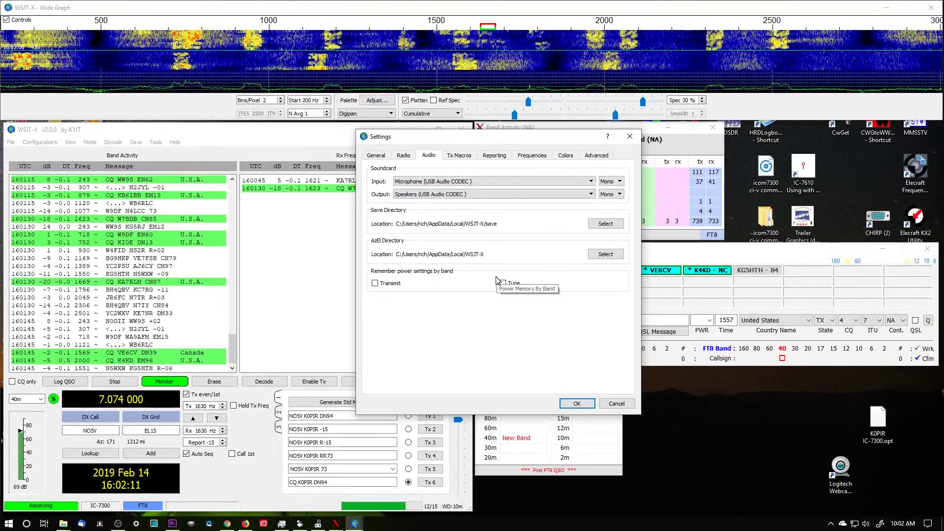
pyautogui.click(577, 404)
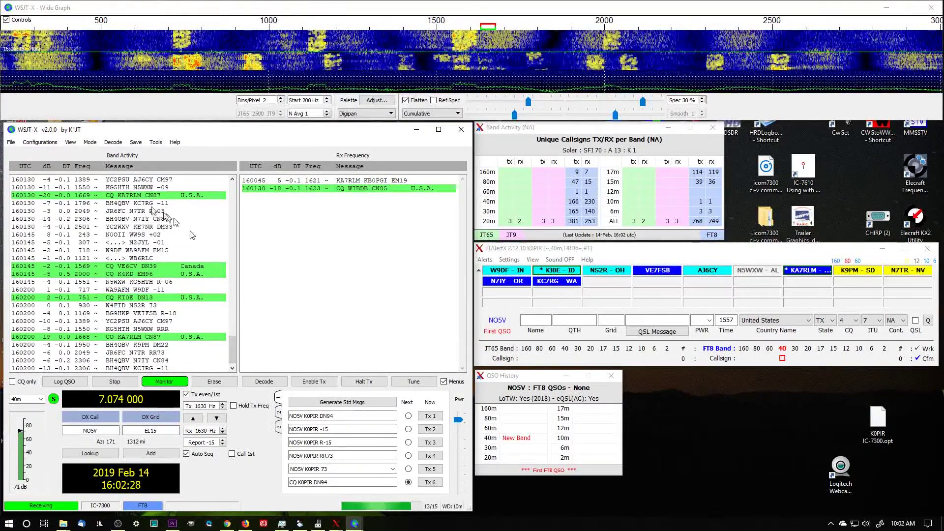
# Clone the IC-7300 configuration.
pyautogui.click(40, 142)
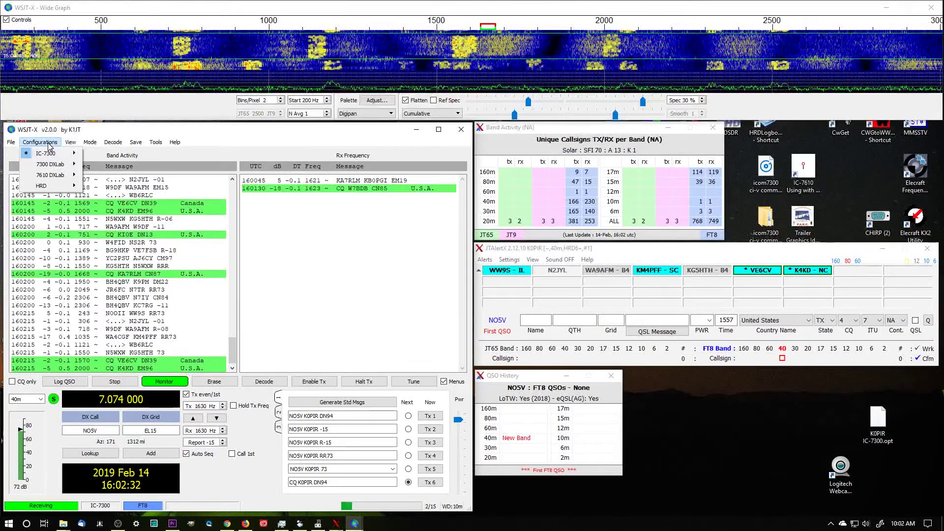
pyautogui.moveTo(45, 155)
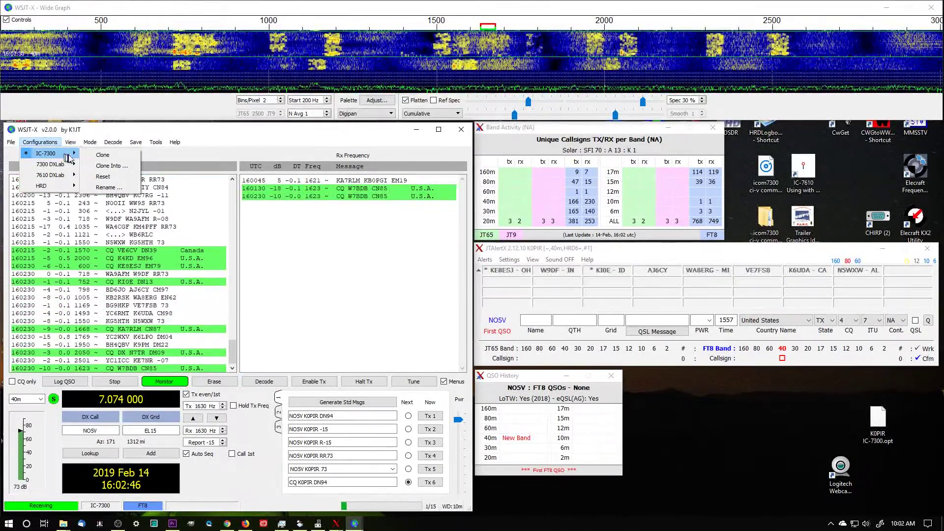
pyautogui.click(91, 155)
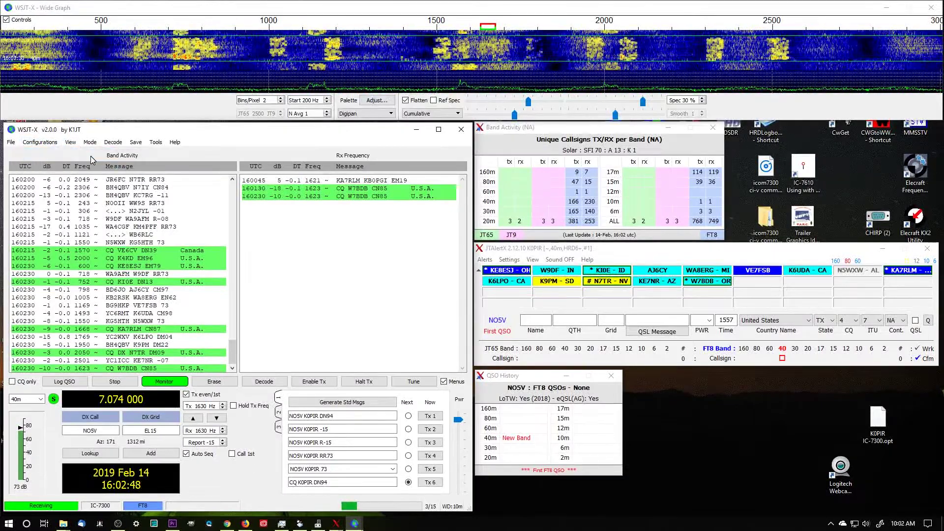
# Rename the cloned configuration "IC-7300 - Copy" as IC-7610.
pyautogui.click(50, 143)
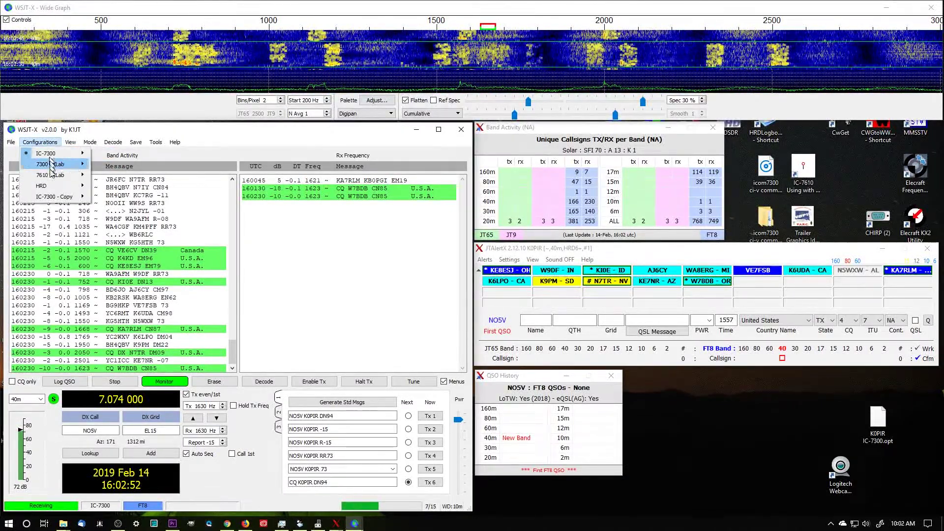
pyautogui.moveTo(54, 197)
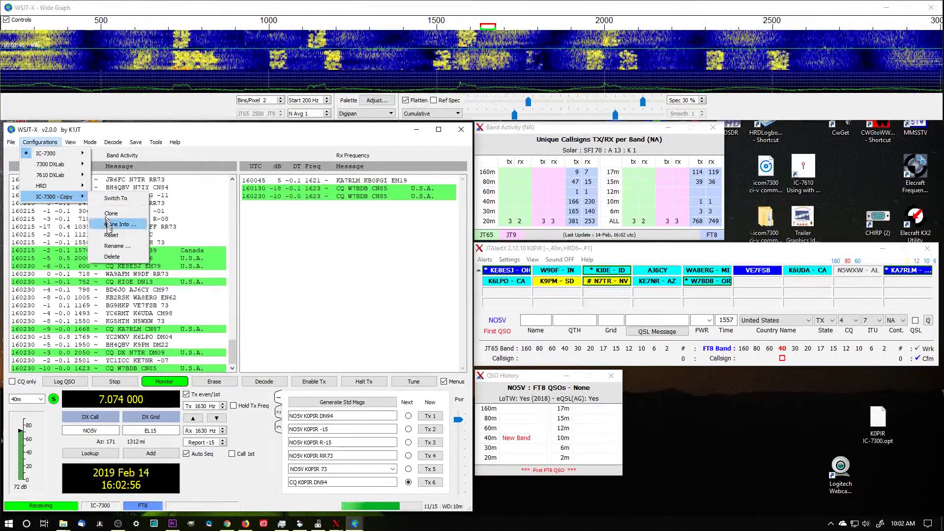
pyautogui.click(113, 245)
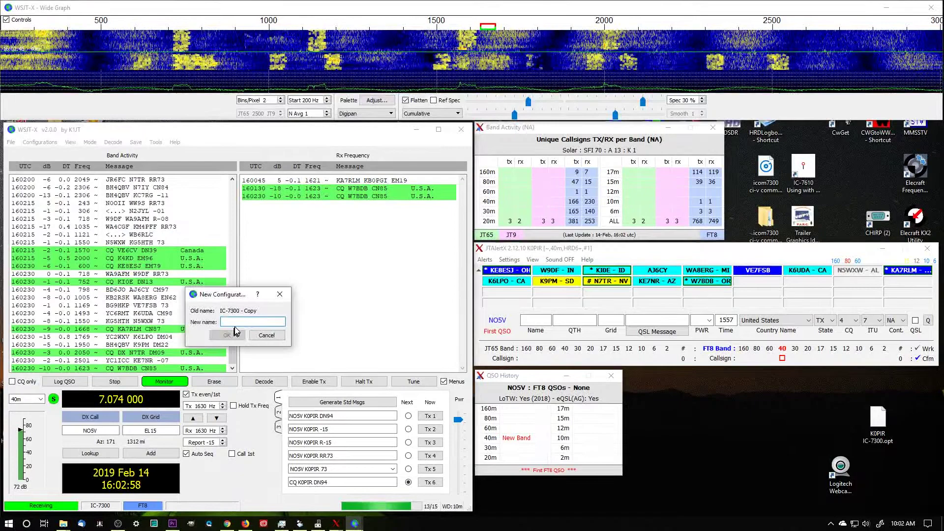
pyautogui.write('IC-')
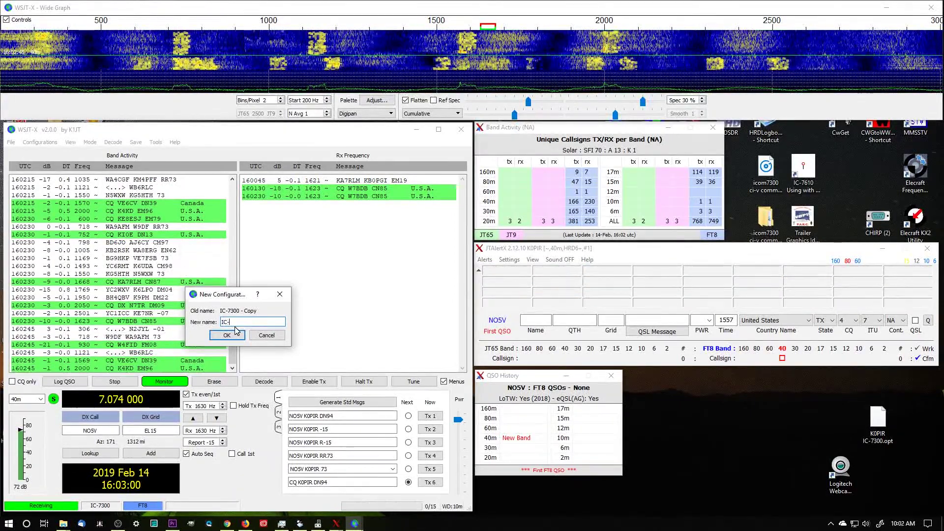
pyautogui.write('7610')
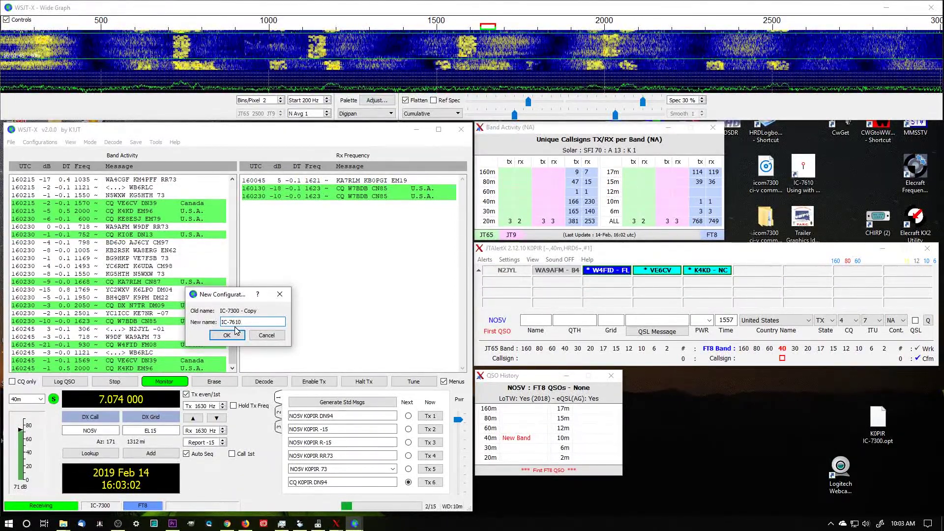
pyautogui.click(232, 335)
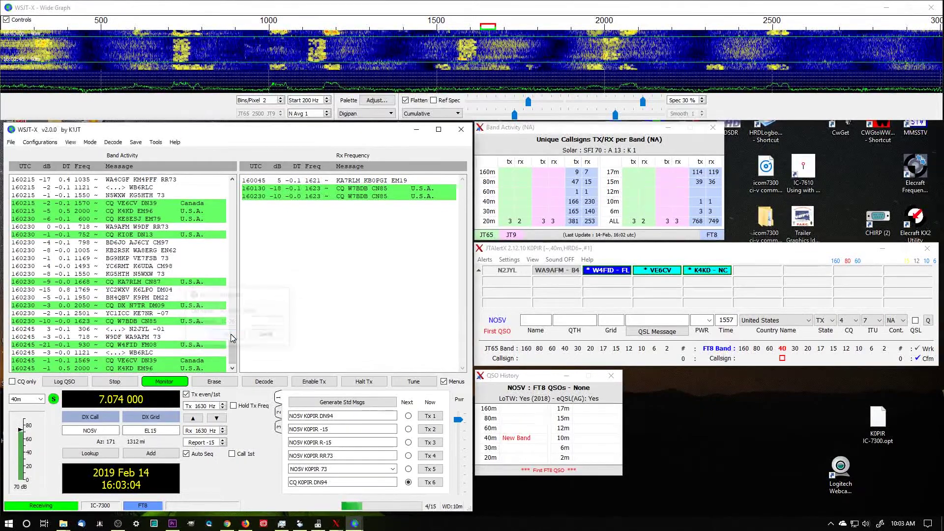
# Switch to the IC-7610 configuration and dismiss the notice about the FT8 and MSK144 protocols.
pyautogui.click(49, 142)
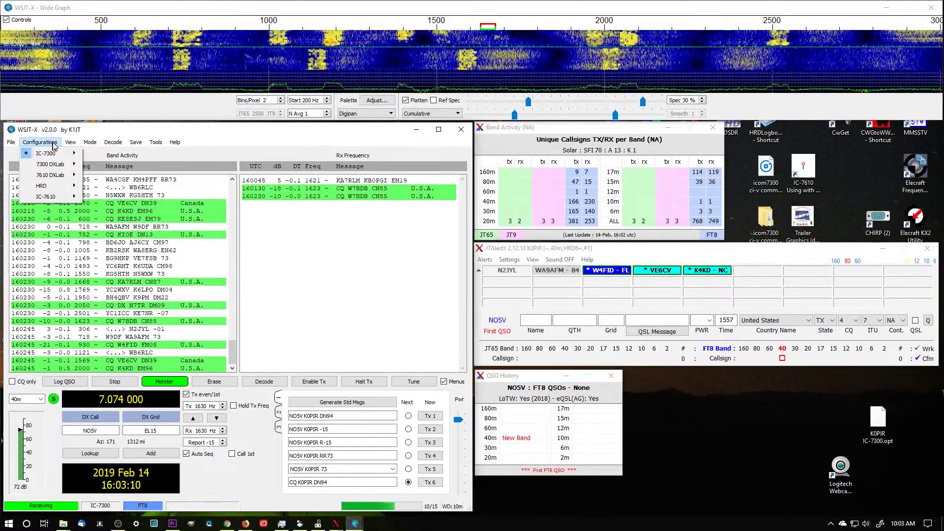
pyautogui.moveTo(97, 139)
pyautogui.moveTo(41, 142)
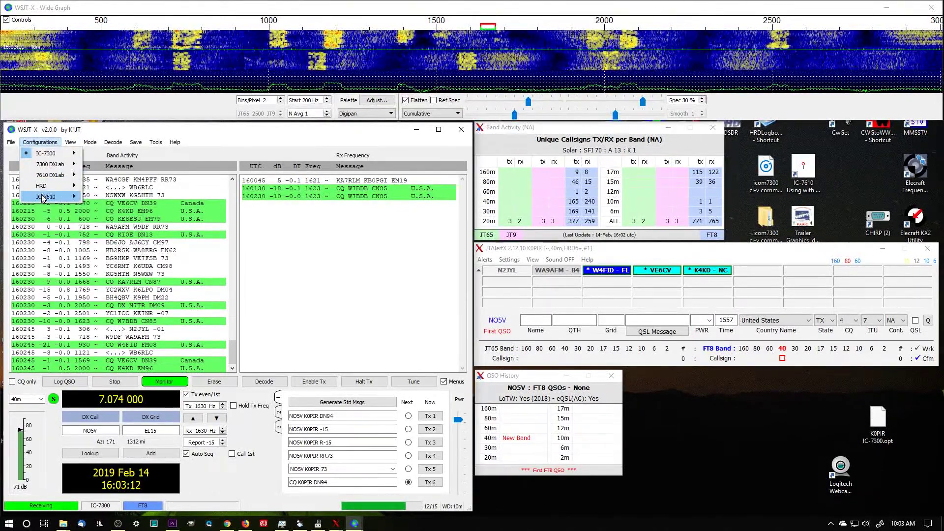
pyautogui.moveTo(57, 198)
pyautogui.click(107, 198)
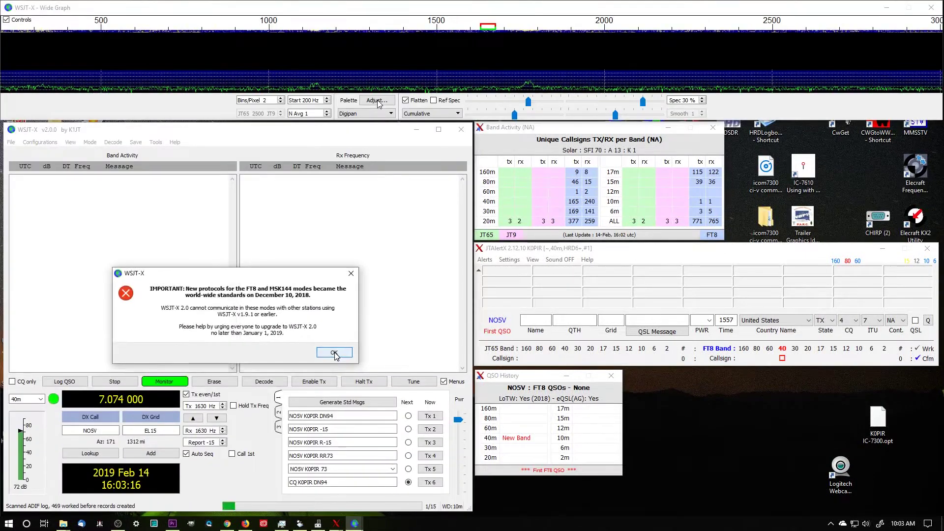
pyautogui.click(332, 351)
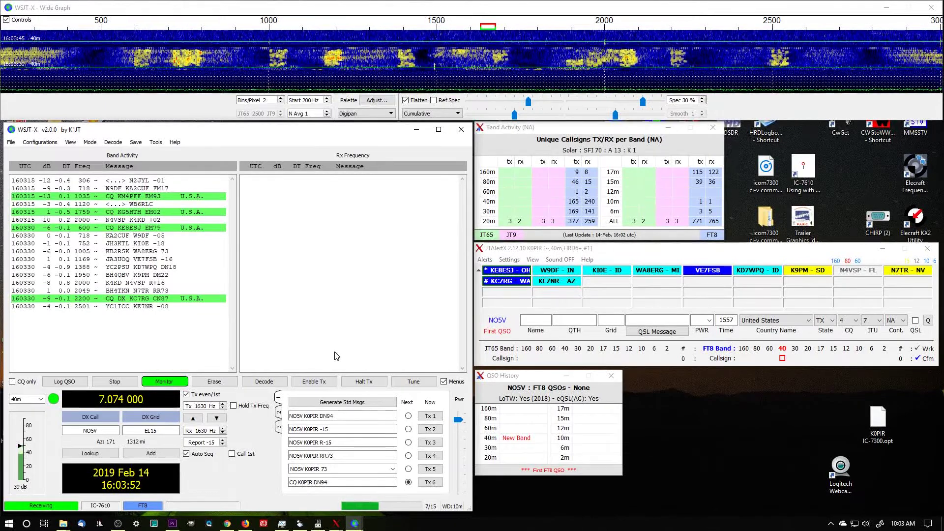
# Check in the list of configurations which one is active.
pyautogui.click(39, 142)
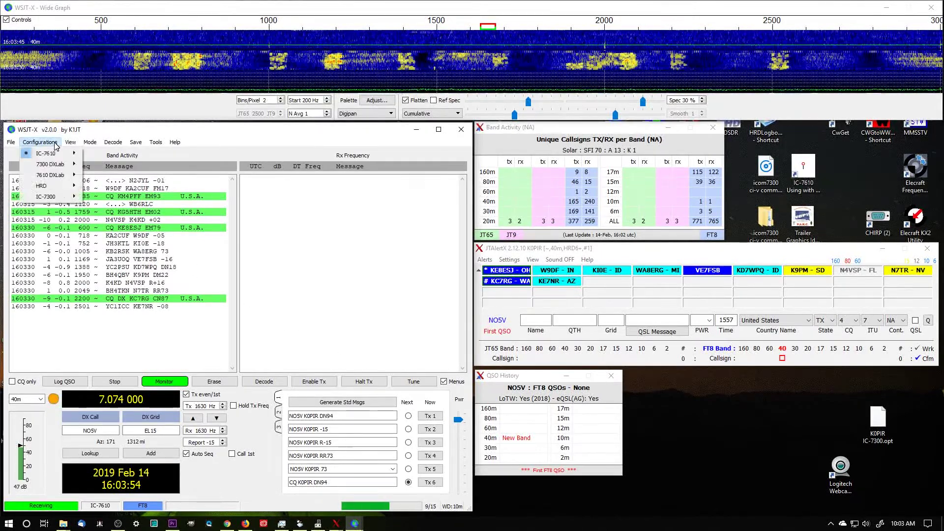
pyautogui.moveTo(22, 154)
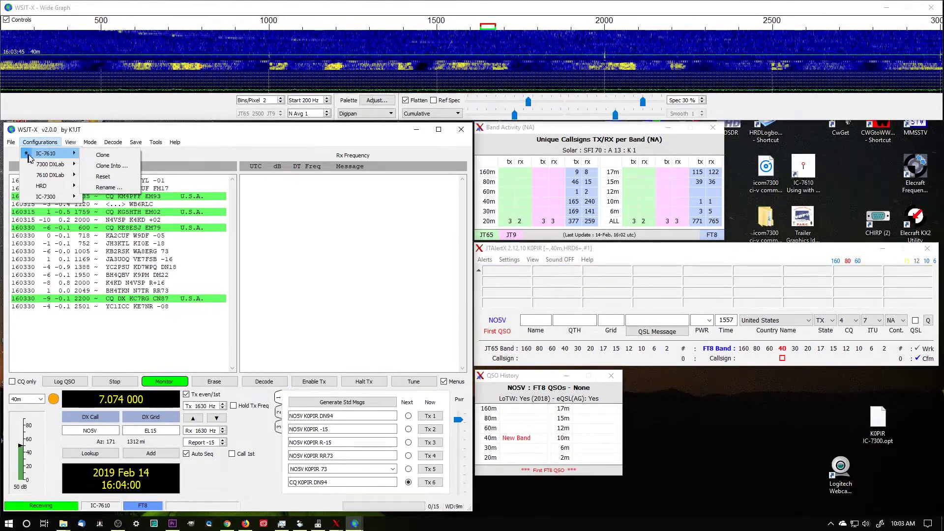
pyautogui.click(99, 133)
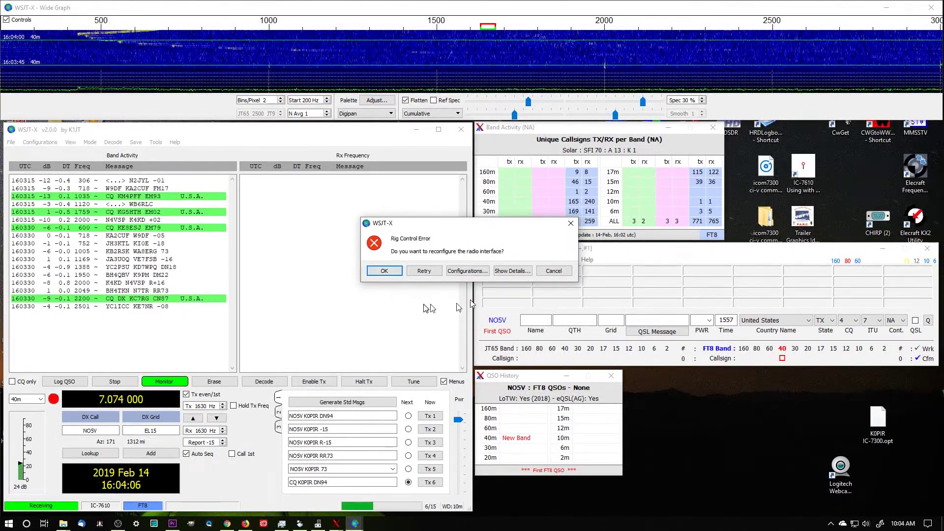
# Reconfigure the radio interface from the rig control error, choosing Icom IC-7610 as the rig and COM4 as the serial port.
pyautogui.click(385, 270)
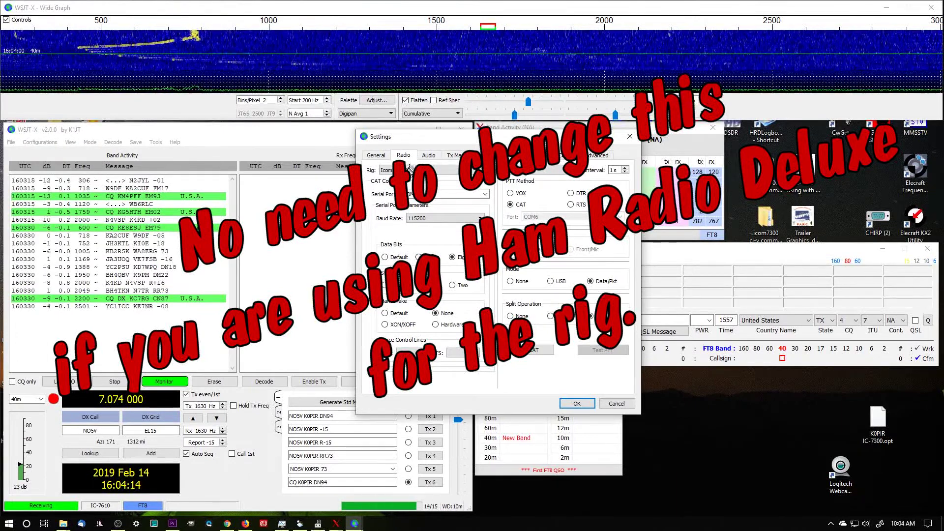
pyautogui.click(439, 171)
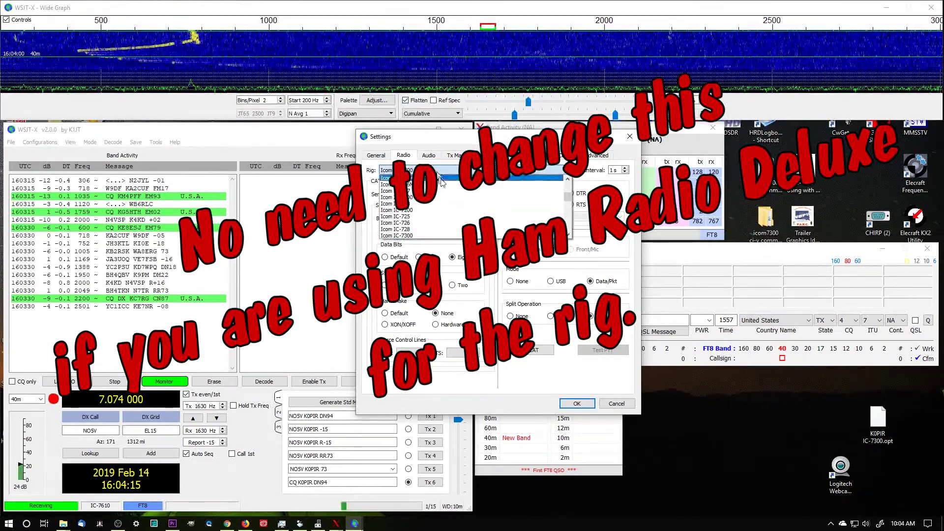
pyautogui.scroll(-3, 471, 230)
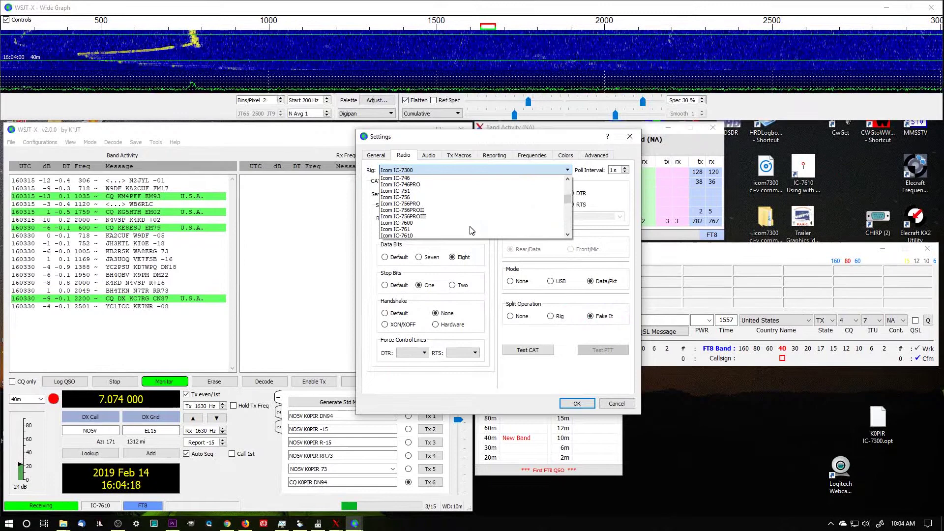
pyautogui.scroll(-1, 457, 222)
pyautogui.click(459, 220)
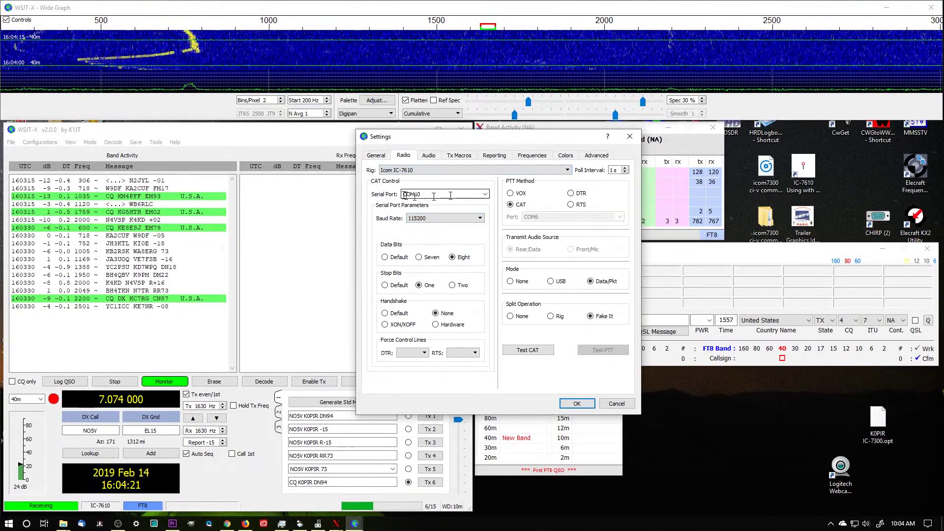
pyautogui.click(485, 194)
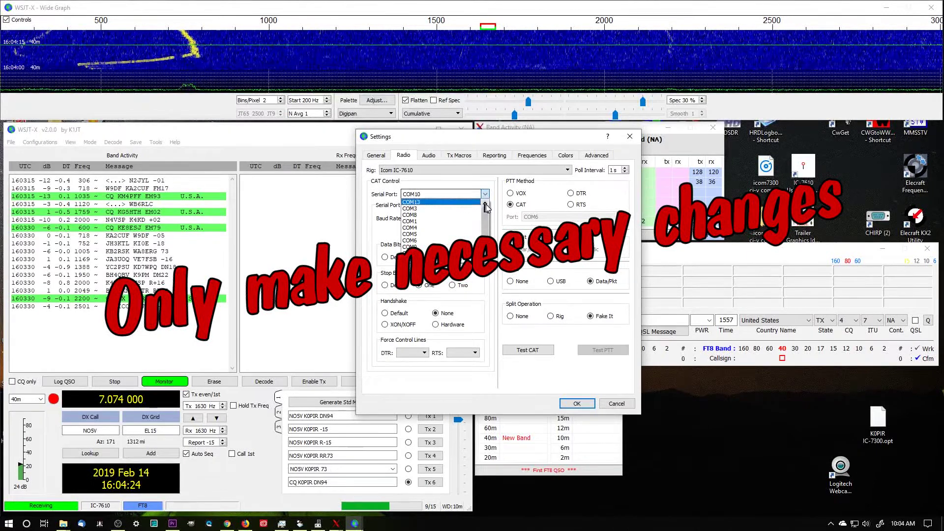
pyautogui.click(475, 228)
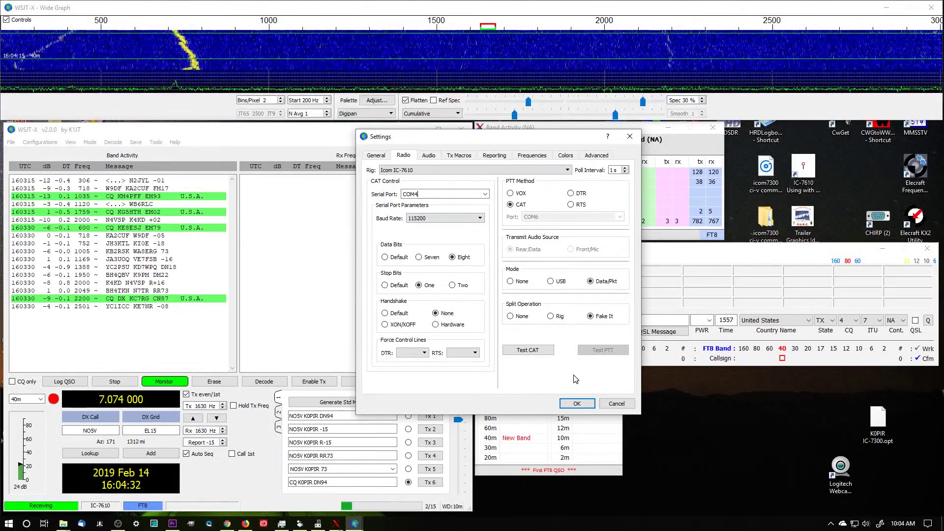
# Set both the soundcard input and output to Icom 7610 (2- USB Audio CODEC).
pyautogui.click(429, 156)
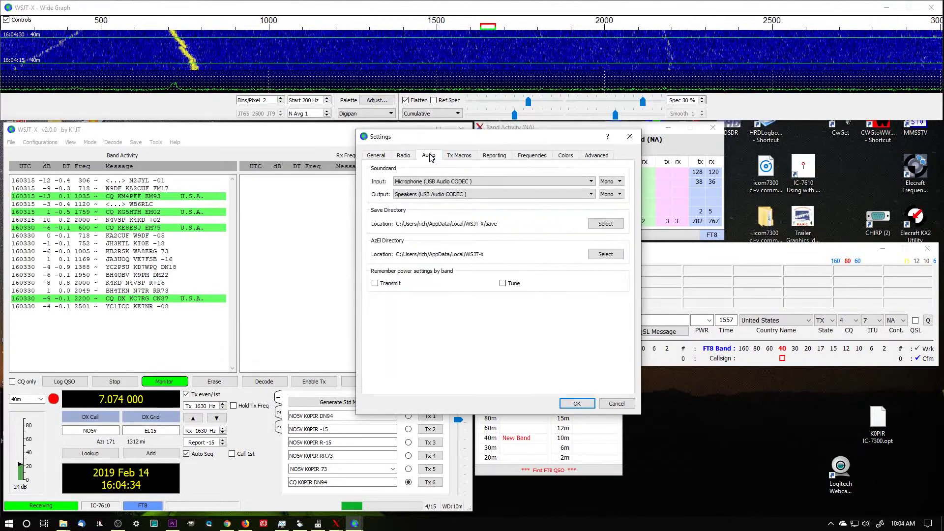
pyautogui.click(494, 182)
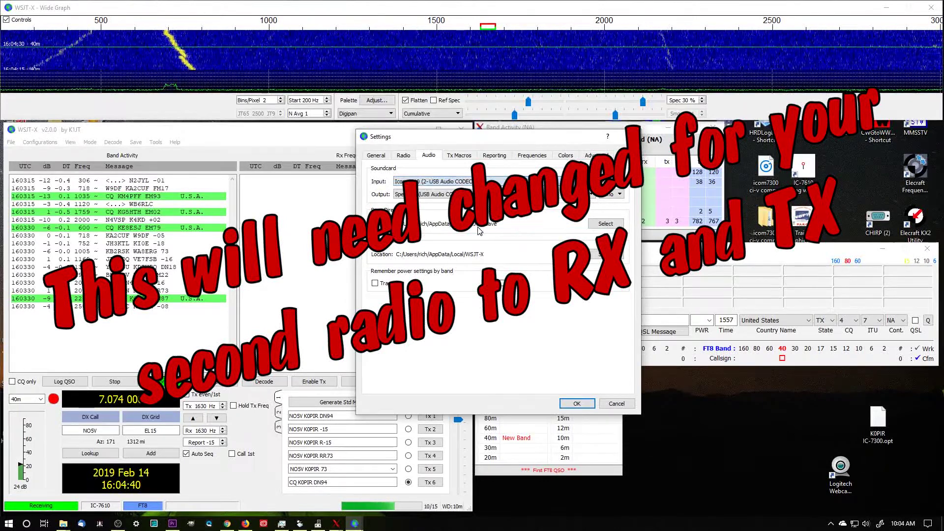
pyautogui.click(480, 229)
pyautogui.click(432, 194)
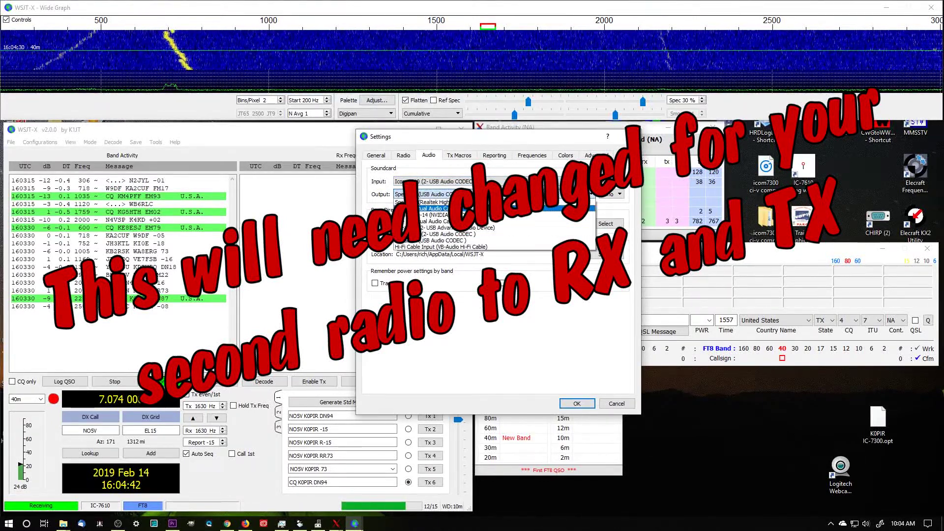
pyautogui.click(491, 233)
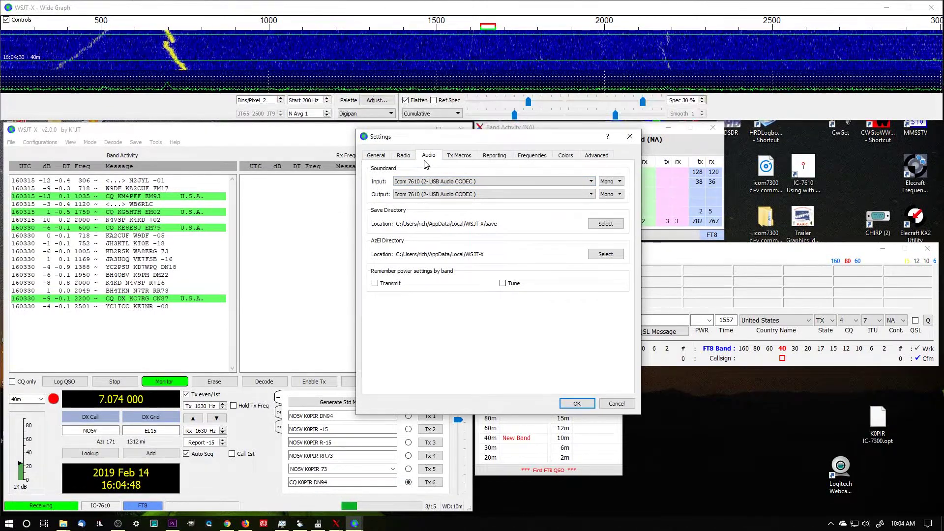
# Return to the radio settings and test the CAT connection to the IC-7610.
pyautogui.click(403, 156)
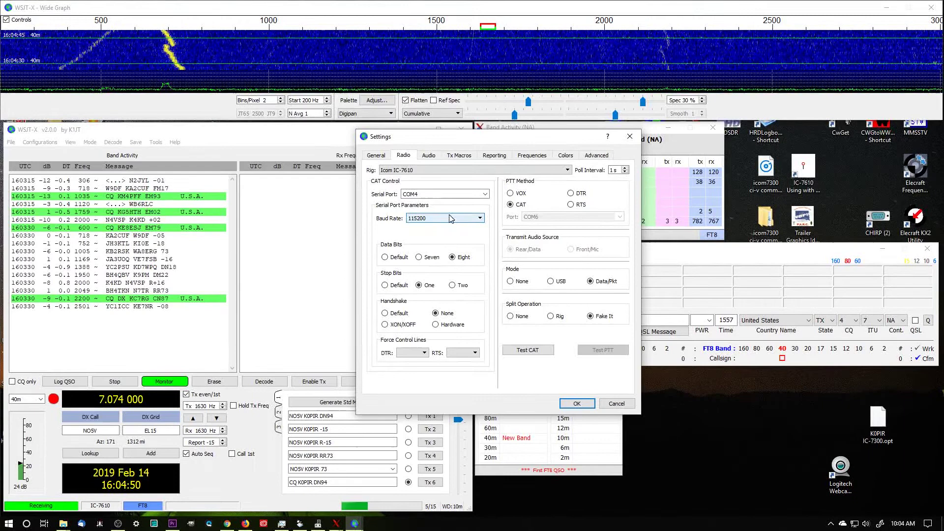
pyautogui.click(525, 351)
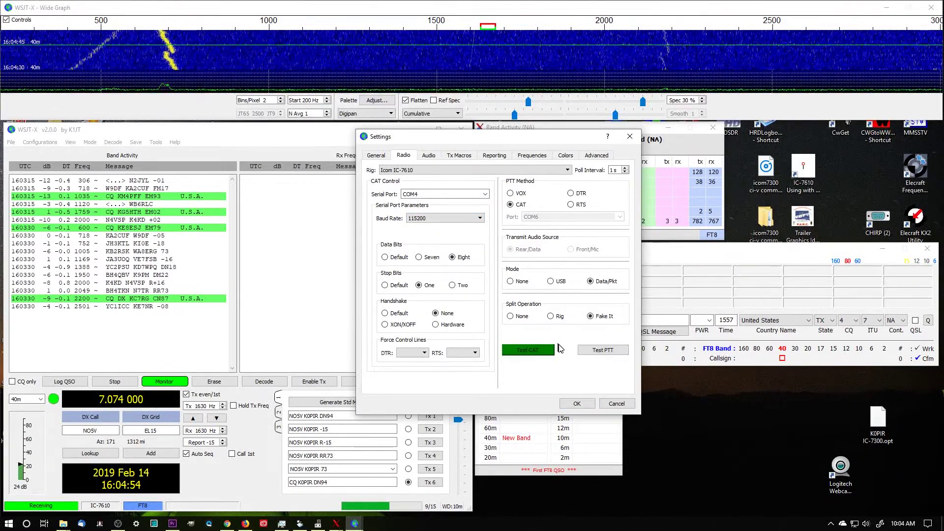
# Test the PTT keying of the IC-7610 and accept the radio settings.
pyautogui.click(602, 350)
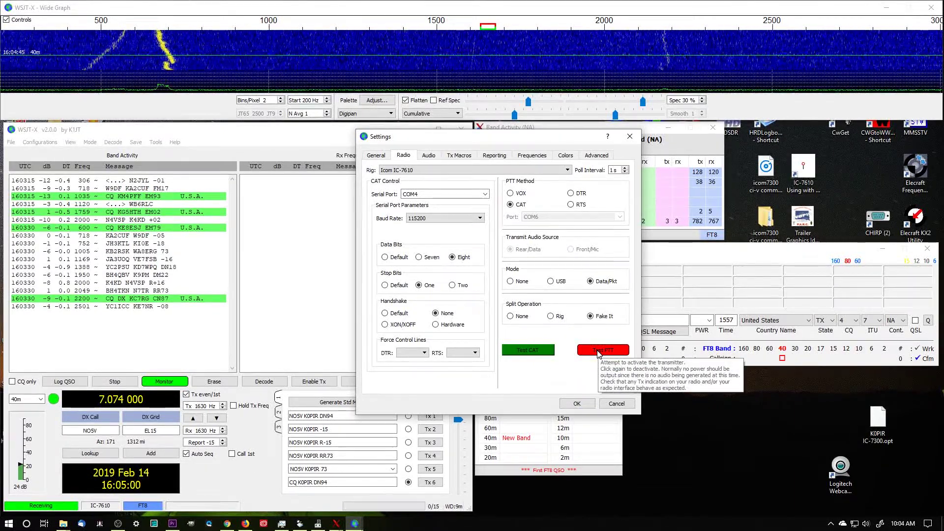
pyautogui.click(576, 404)
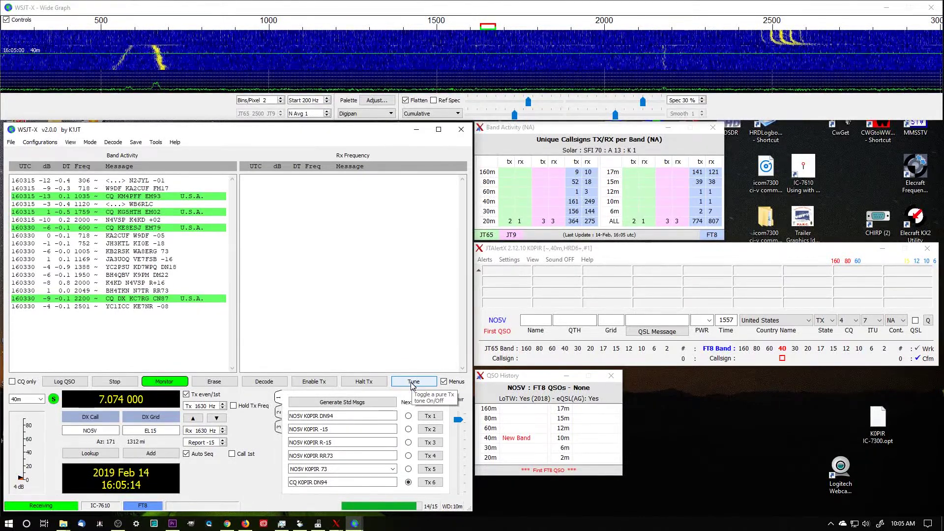
# Transmit a pure tune tone on 7.074 MHz to test the audio output, and stop the transmission.
pyautogui.click(412, 383)
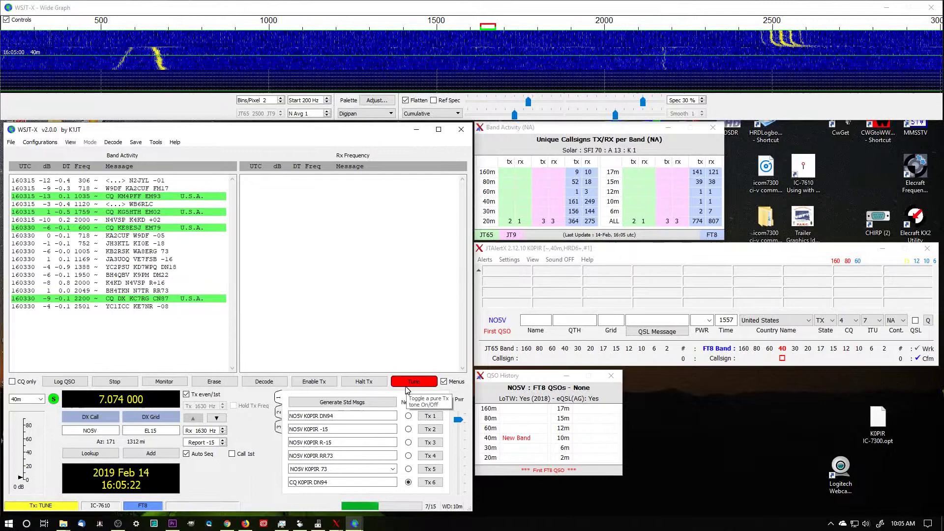
pyautogui.click(406, 386)
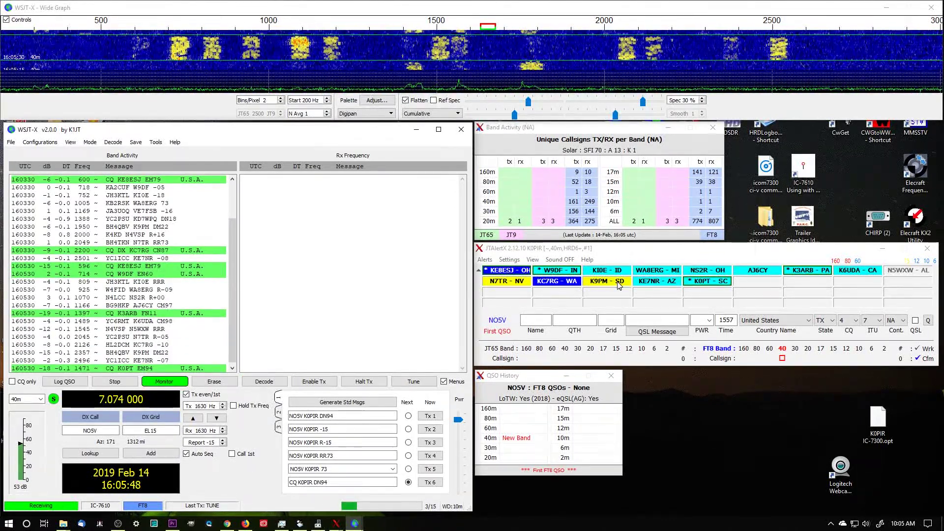
pyautogui.moveTo(619, 286)
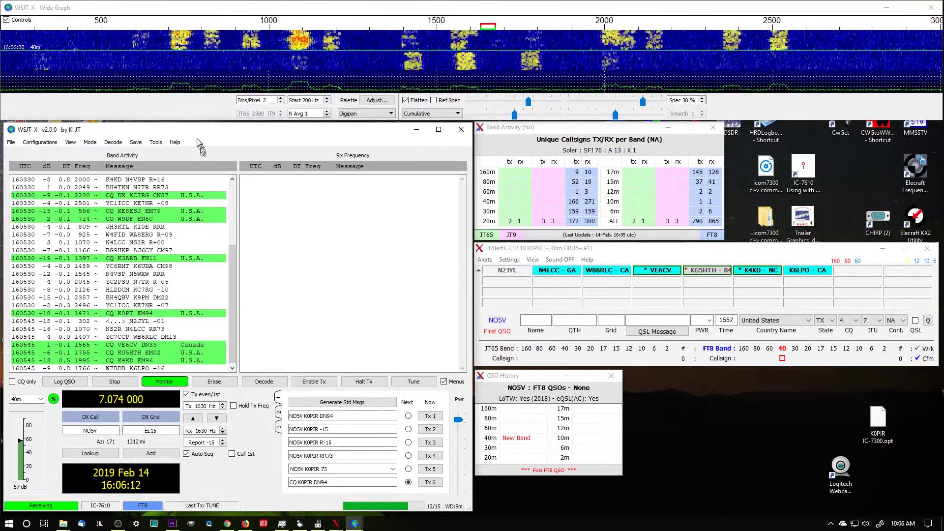
pyautogui.moveTo(196, 140)
pyautogui.mouseDown()
pyautogui.moveTo(190, 128)
pyautogui.moveTo(198, 139)
pyautogui.mouseUp()
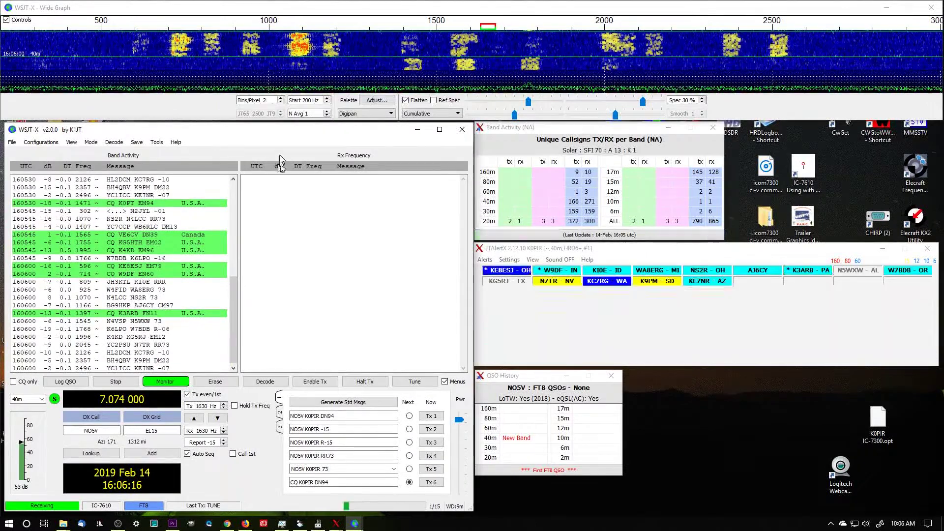